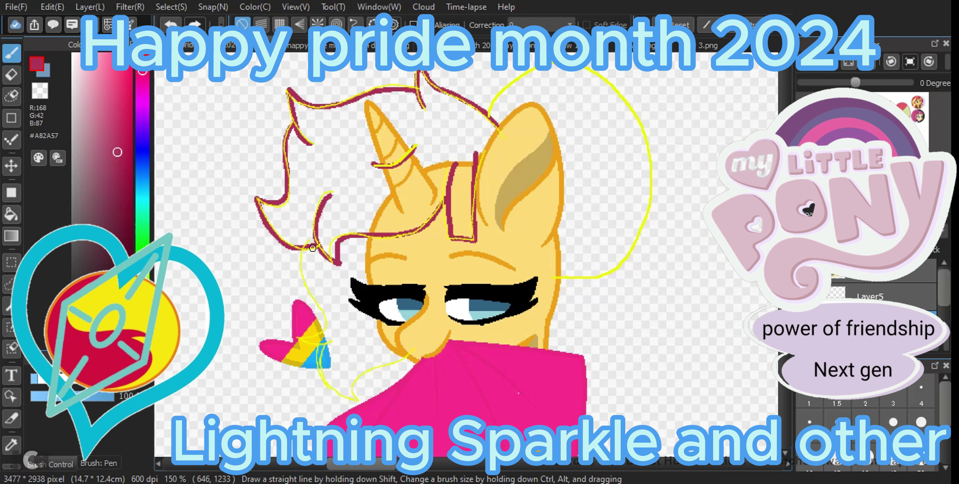
Trace the lower mane lock and the round bun outline in #A82A57, and remove the yellow sketch lines.
mouse_move(305, 261)
mouse_down()
mouse_move(321, 331)
mouse_move(300, 339)
mouse_move(333, 338)
mouse_move(323, 343)
mouse_move(323, 378)
mouse_move(353, 399)
mouse_move(366, 375)
mouse_move(411, 345)
mouse_up()
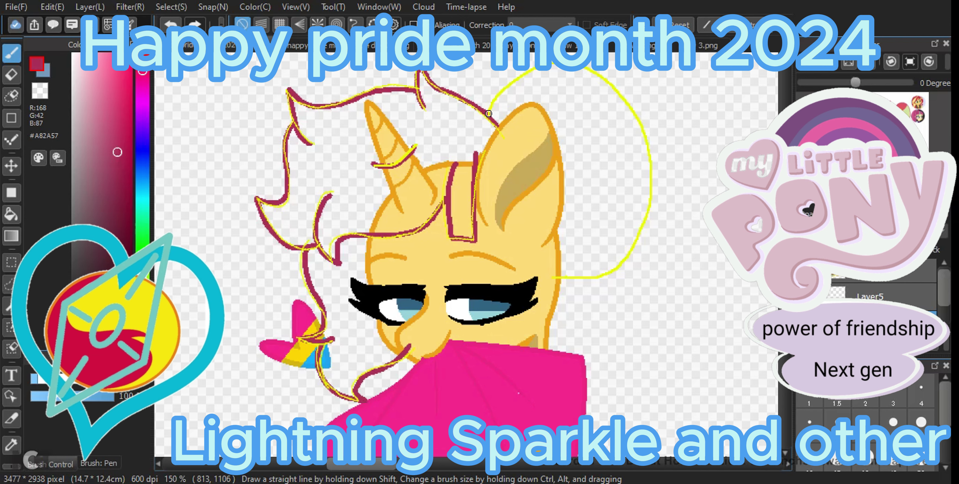
mouse_move(488, 113)
mouse_down()
mouse_move(588, 71)
mouse_move(641, 144)
mouse_move(635, 236)
mouse_move(553, 278)
mouse_up()
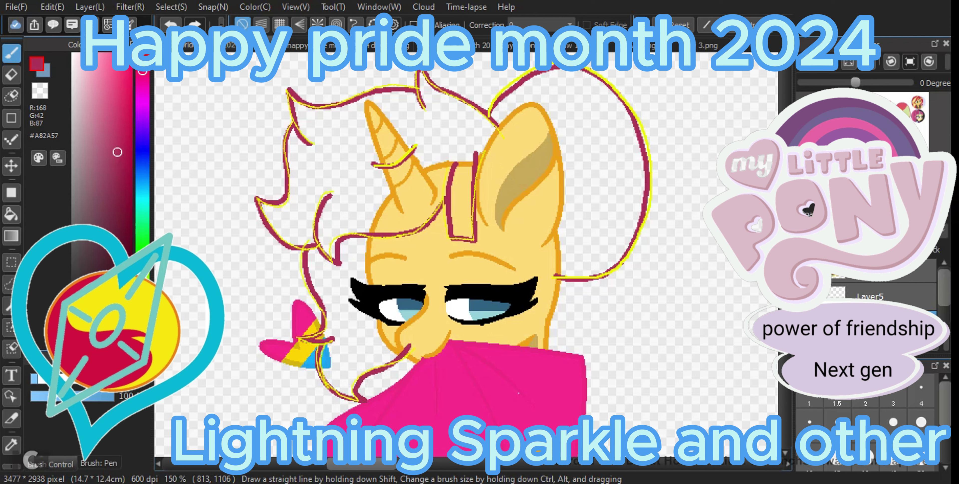
click(871, 296)
click(945, 346)
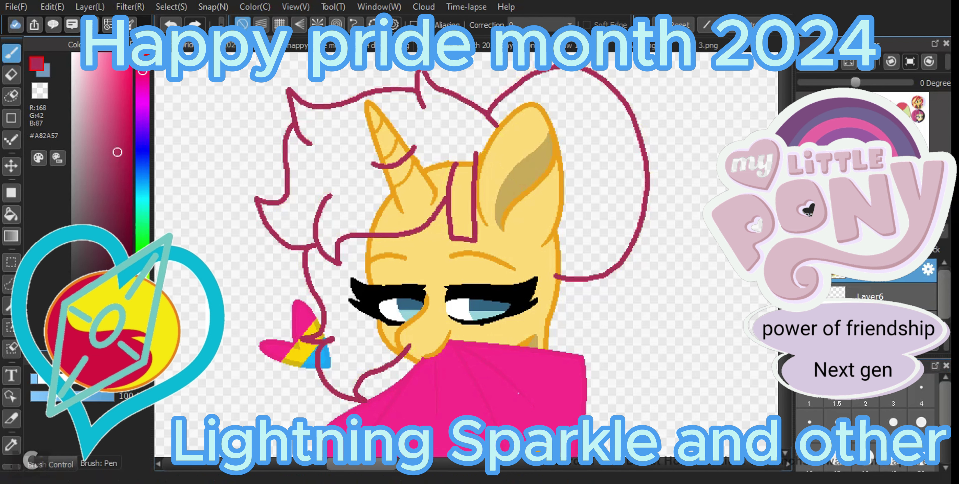
Erase the hair outline where it crosses the heart-shaped hairpin and the back of the head.
click(40, 91)
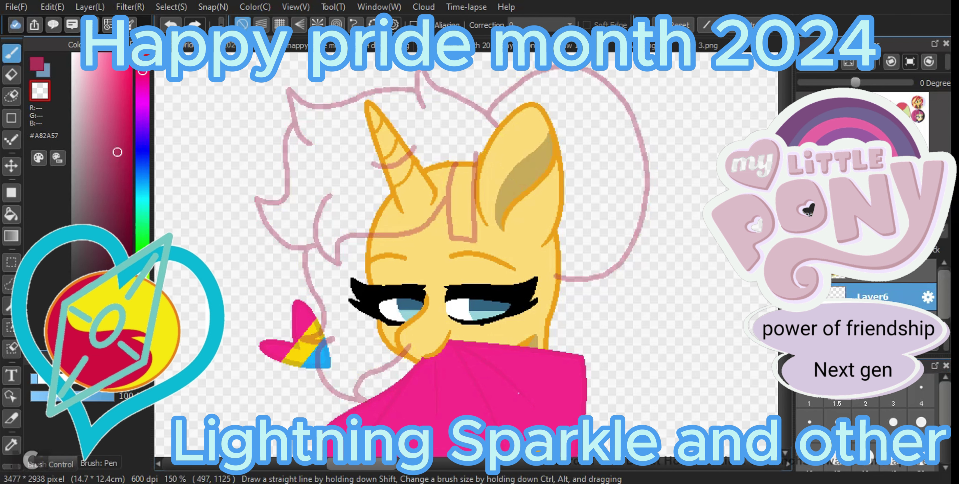
click(11, 214)
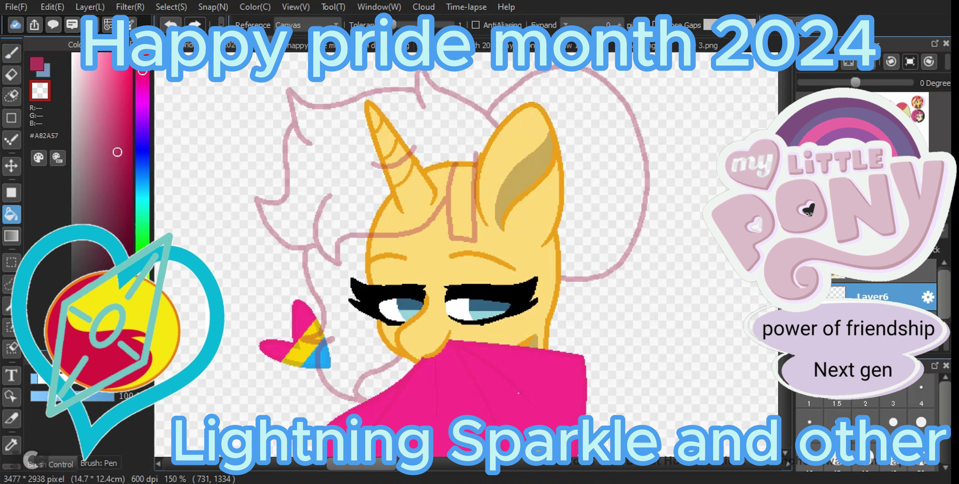
click(311, 337)
key(e)
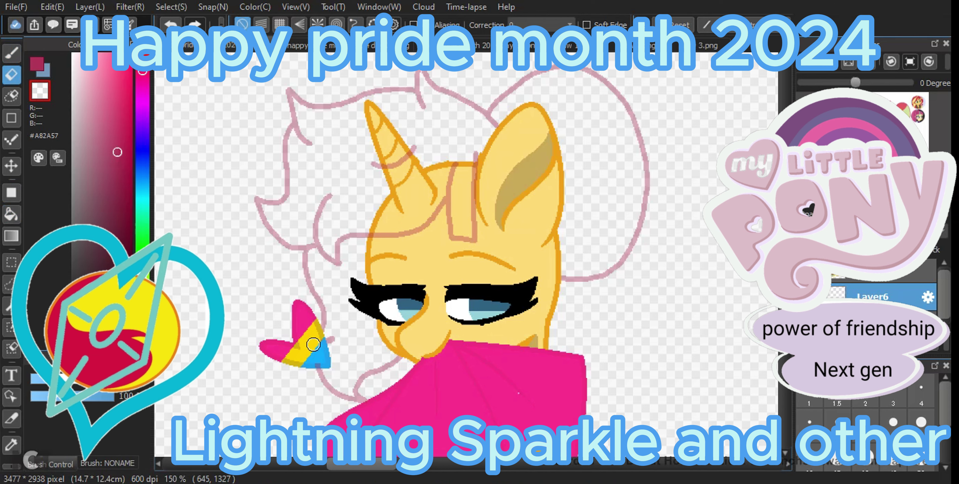
key(ctrl+e)
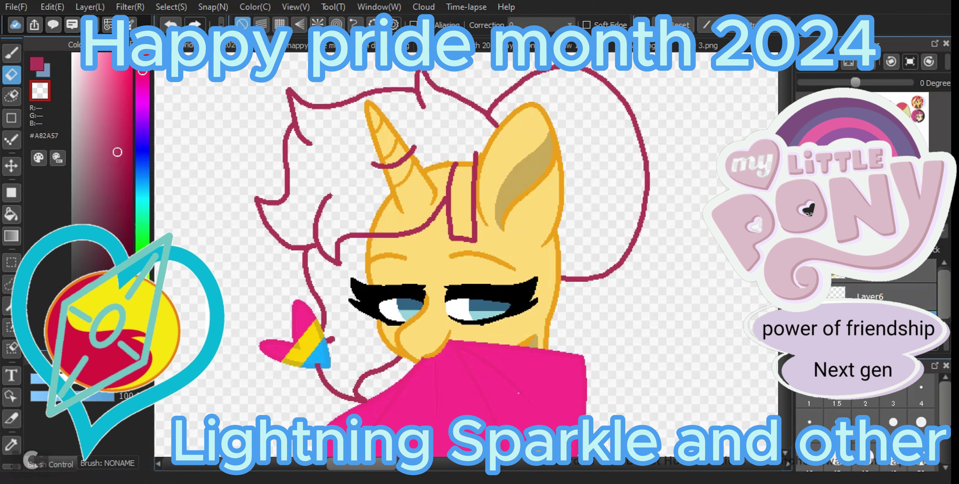
Clear the horn base, head skin and head outline inside the mane outline with the transparent bucket fill.
key(g)
click(413, 209)
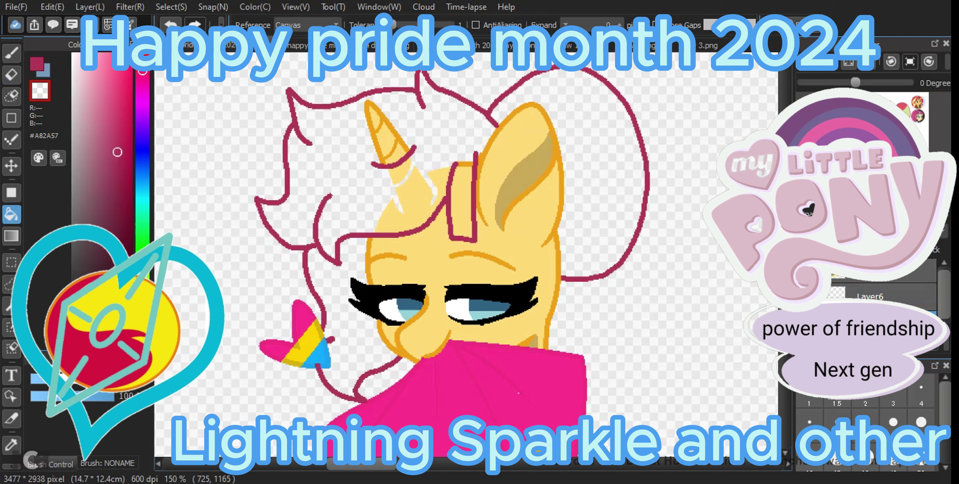
click(400, 175)
click(462, 202)
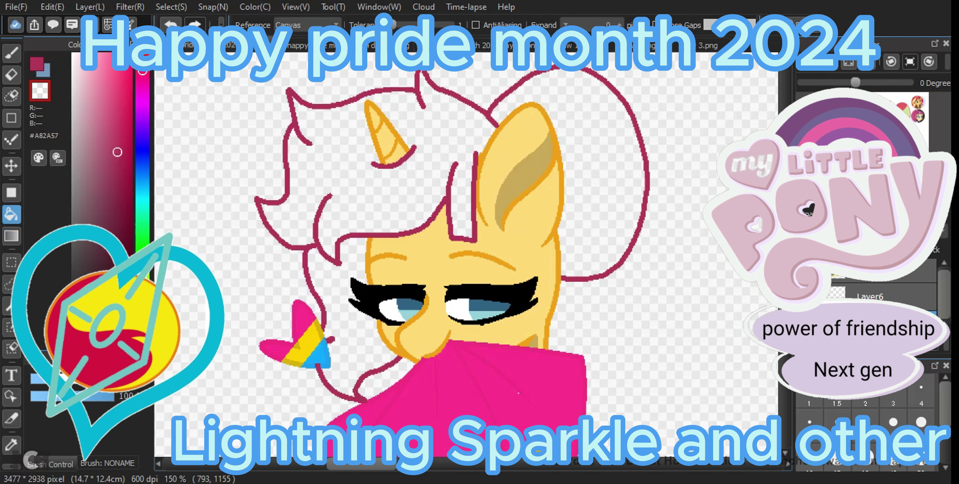
key(ctrl+e)
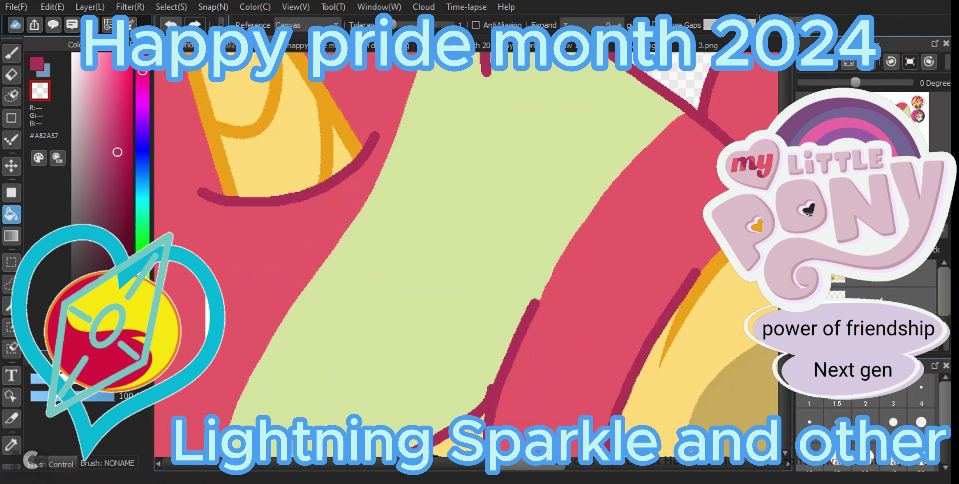
Sample light green #D4E6A0 from the reference mane and draw stripe boundary curves across the mane and bun.
key(i)
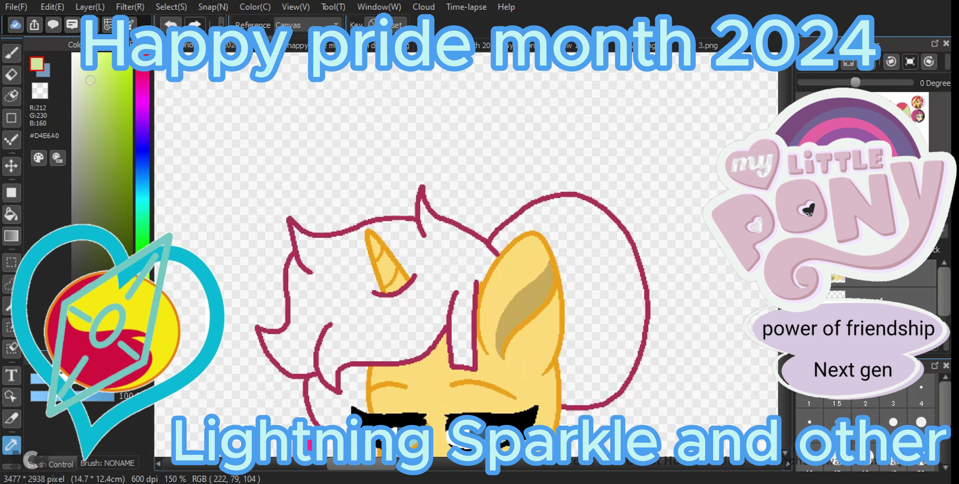
scroll(466, 253, down, 3)
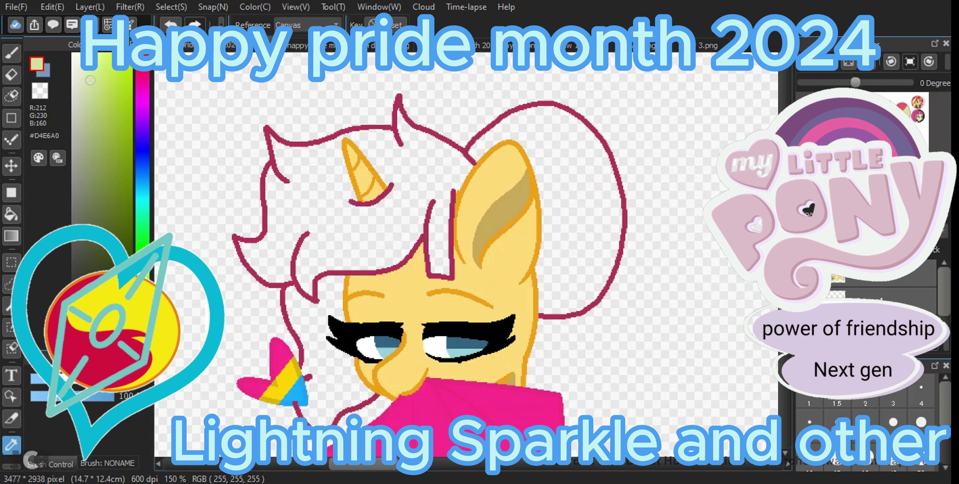
key(b)
drag(390, 131, 381, 228)
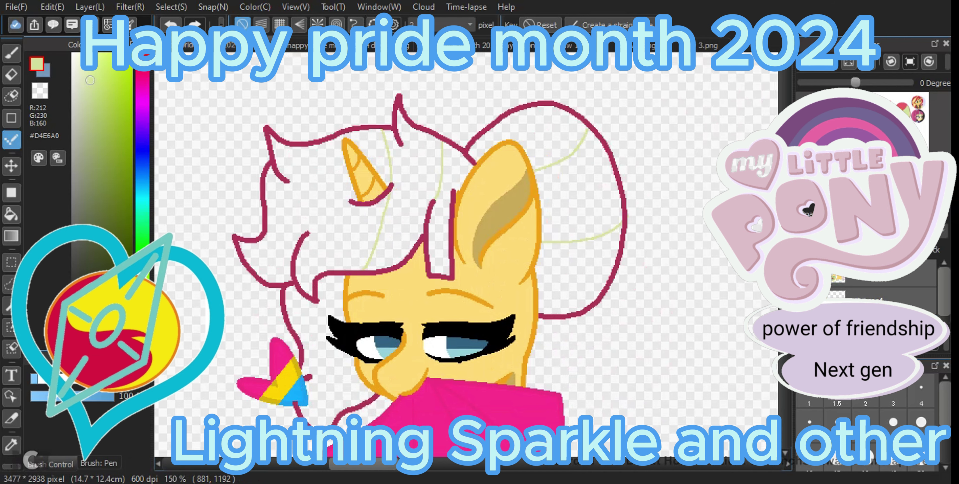
scroll(466, 253, up, 5)
scroll(465, 254, down, 5)
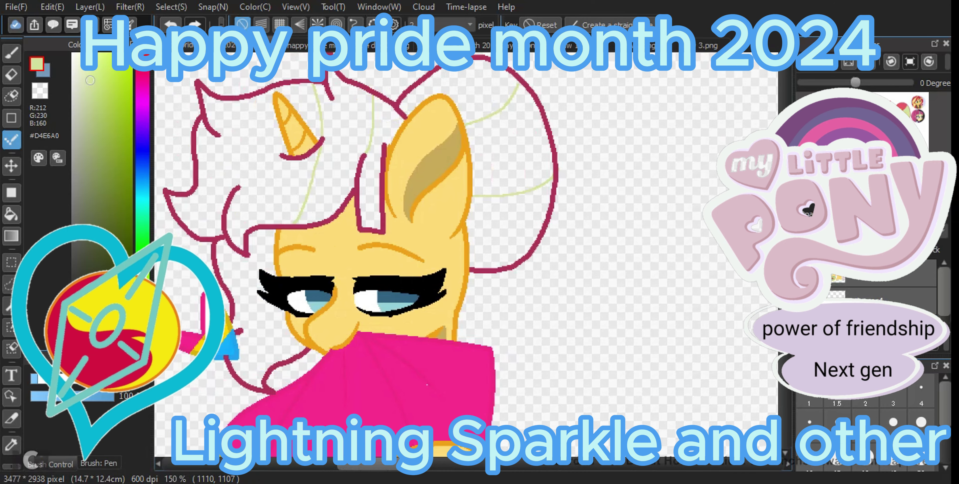
Redraw the two stripe curves on the bun and add a stripe boundary down the lower mane lock.
key(ctrl+z)
key(ctrl+z)
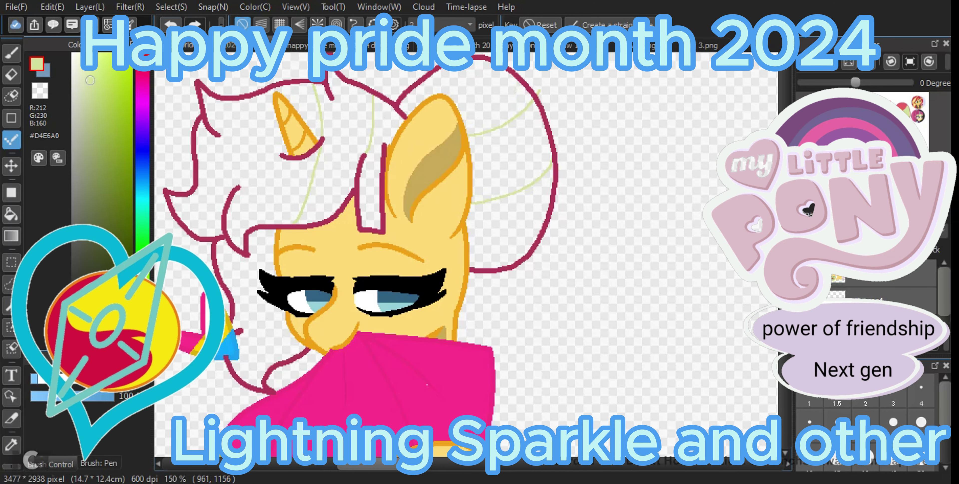
key(e)
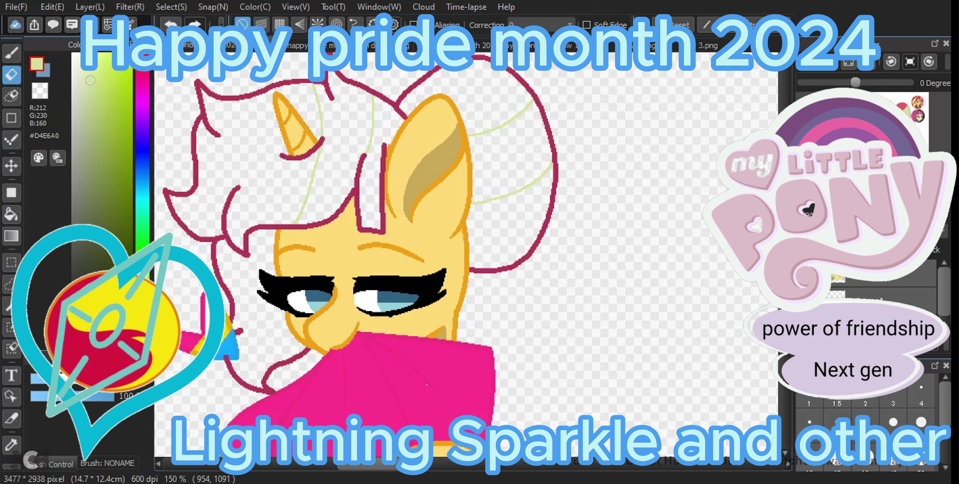
key(b)
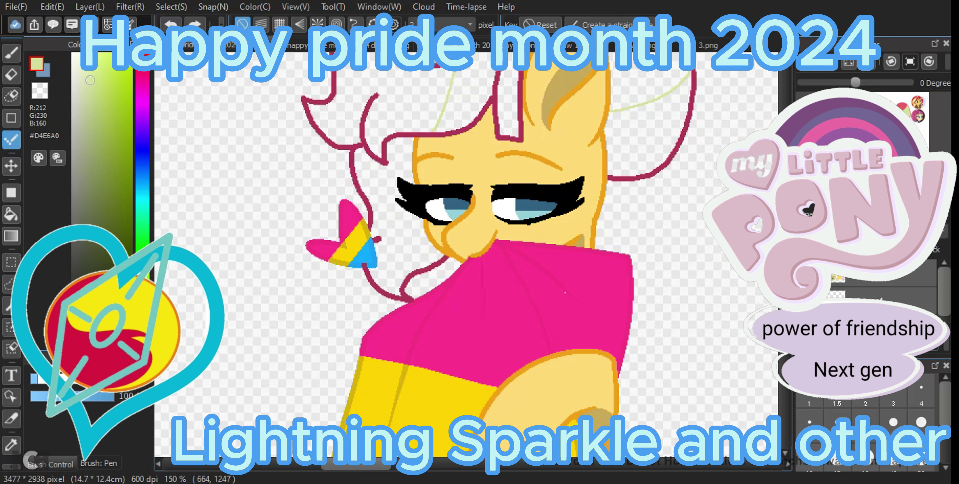
drag(404, 263, 402, 277)
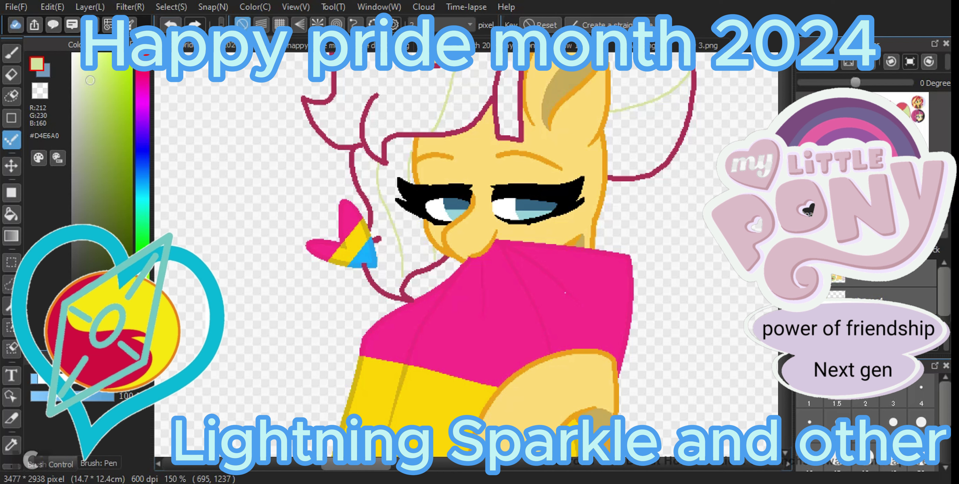
Fill the stripes in the mane, bun and lower lock with light green #D4E6A0.
key(g)
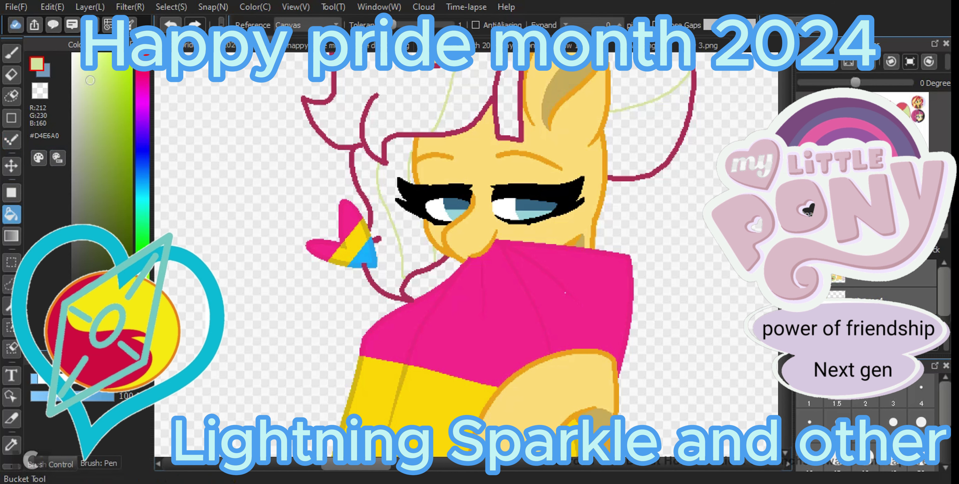
click(447, 112)
click(651, 95)
click(395, 208)
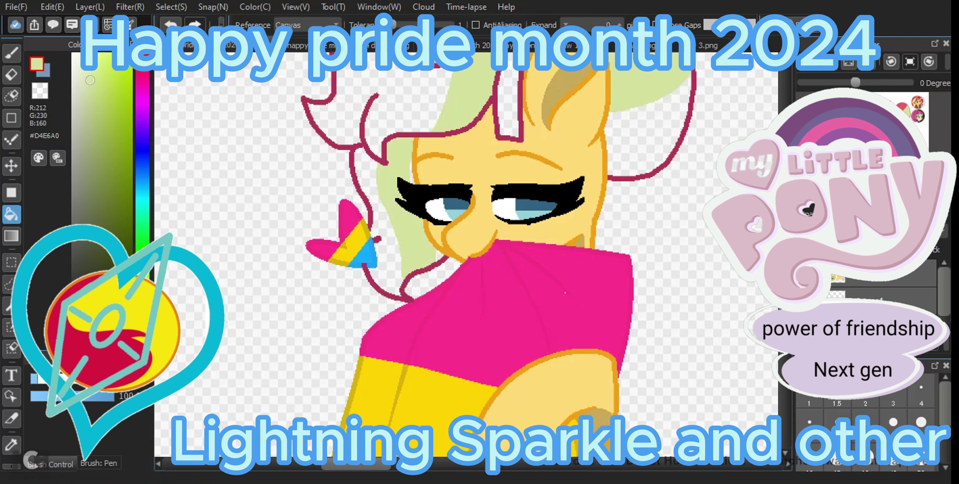
Sample red #DE4F68 and fill the remaining sections of the mane, lower lock and bun with it.
key(ctrl+minus)
click(11, 443)
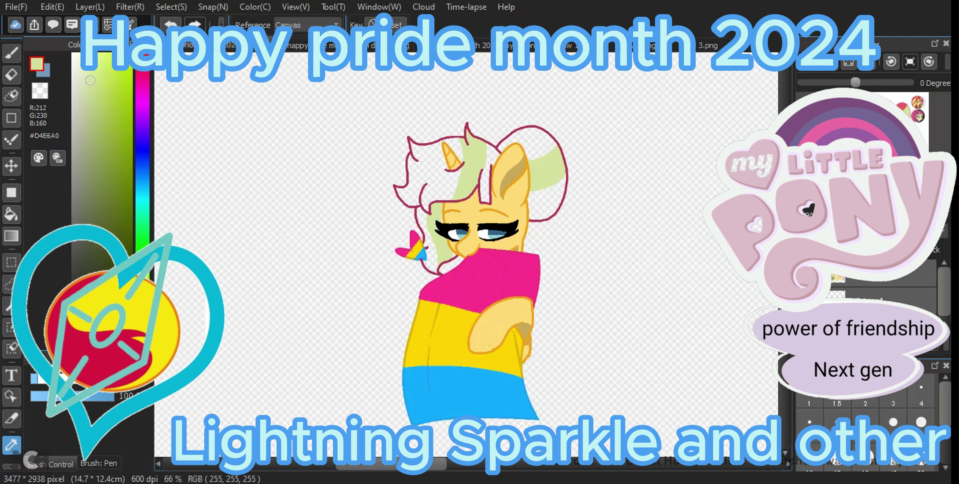
key(ctrl+Tab)
click(214, 128)
key(ctrl+Tab)
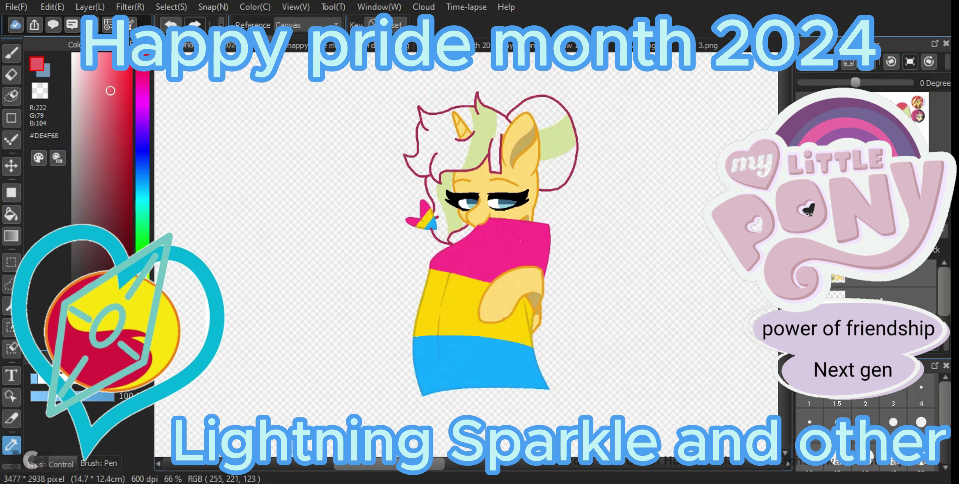
click(12, 193)
click(12, 214)
click(419, 209)
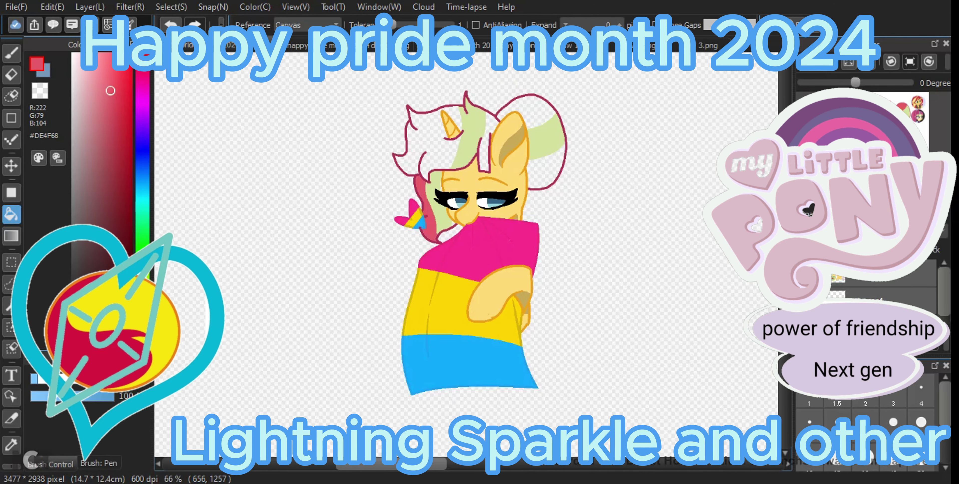
click(428, 130)
click(489, 127)
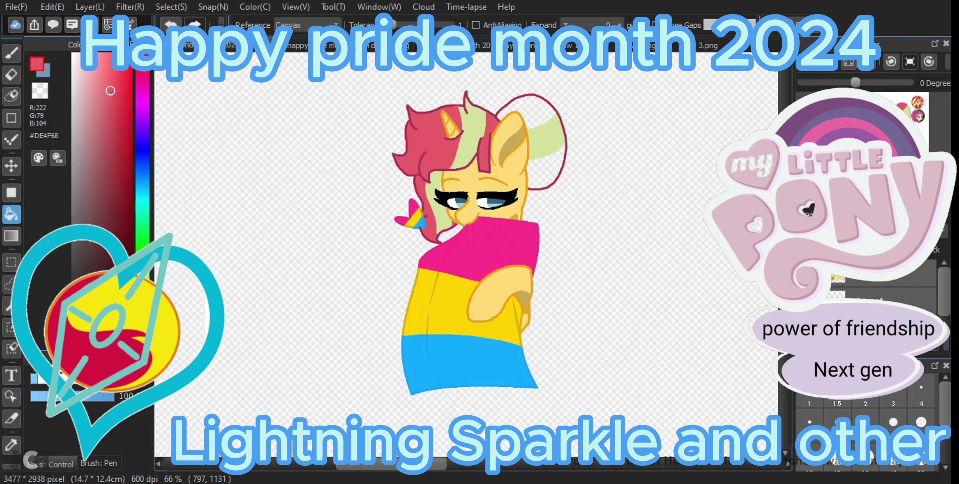
click(529, 108)
click(547, 160)
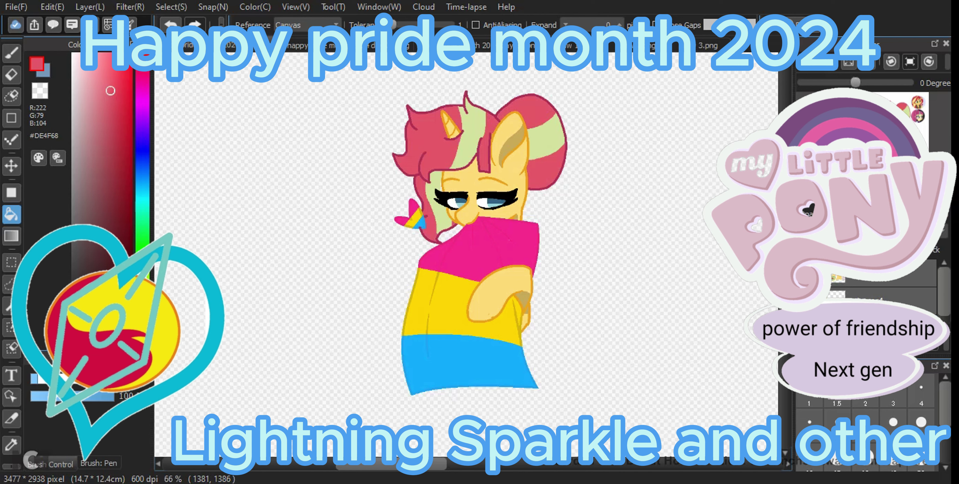
click(886, 301)
key(Delete)
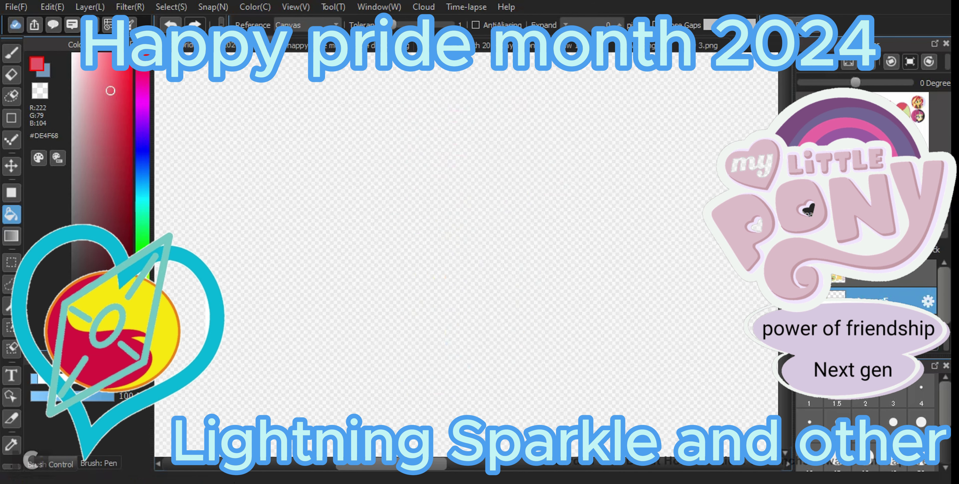
key(ctrl+z)
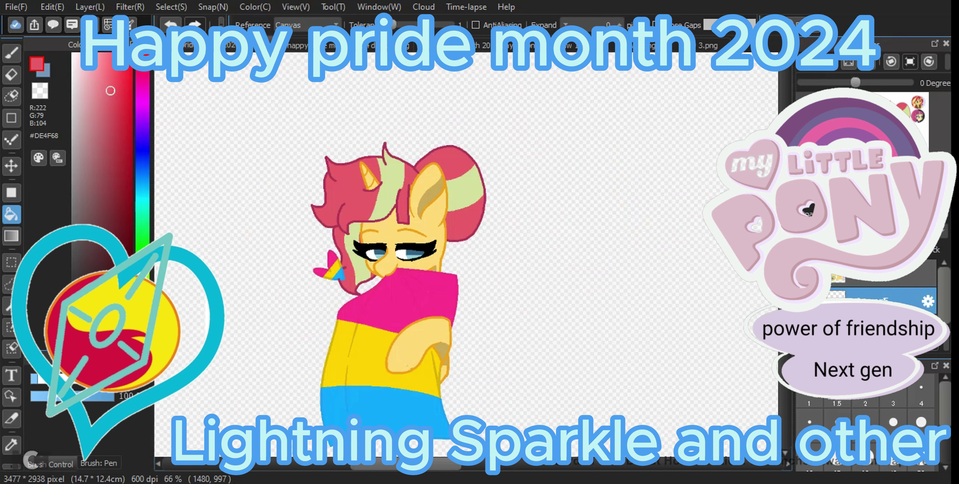
Sample pink #FF1D8D and, on a new layer, fill the first s, the r and the t of "sourset" with it.
key(i)
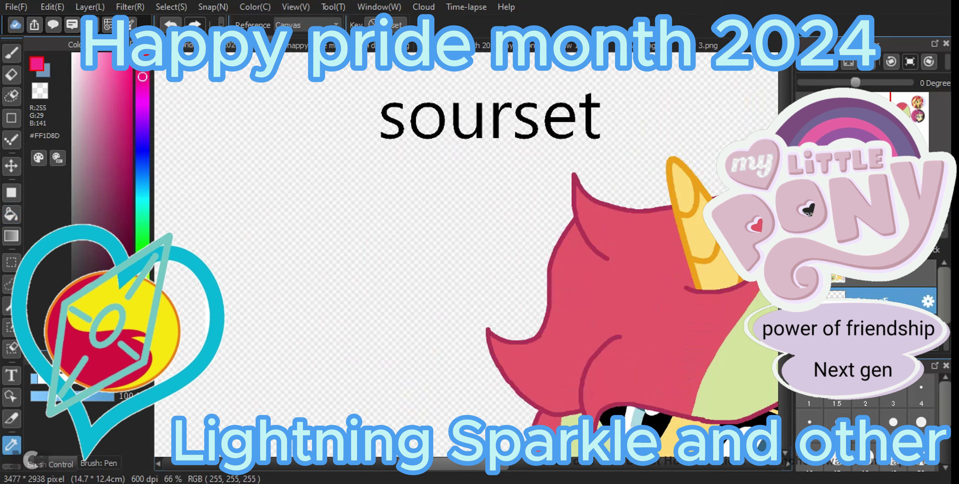
key(g)
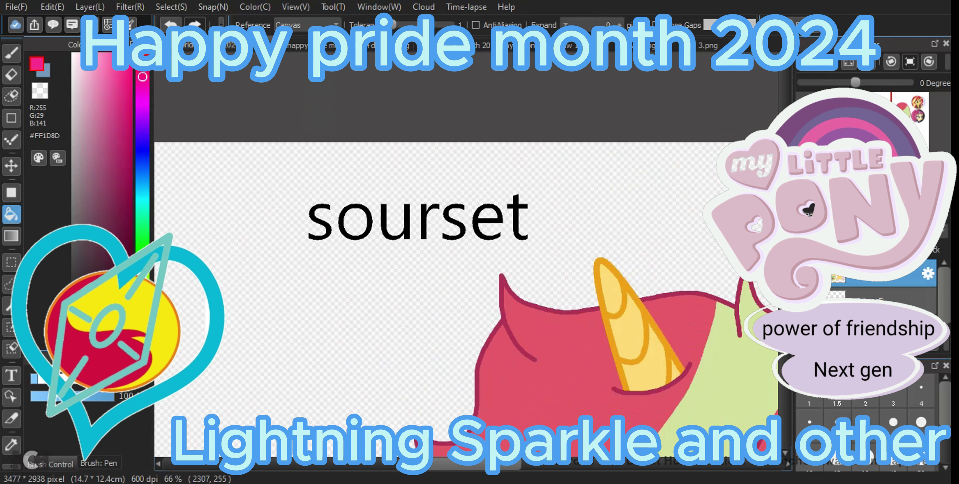
key(ctrl+shift+n)
click(428, 189)
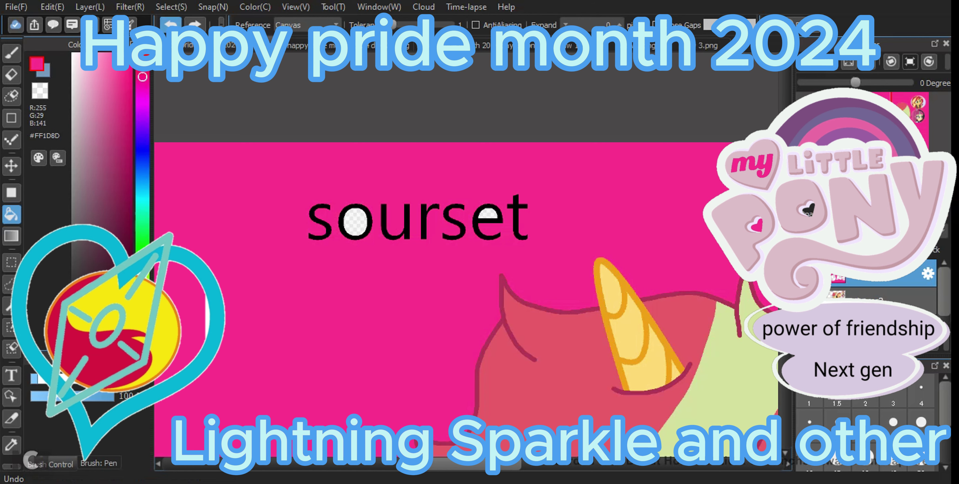
key(ctrl+z)
click(320, 224)
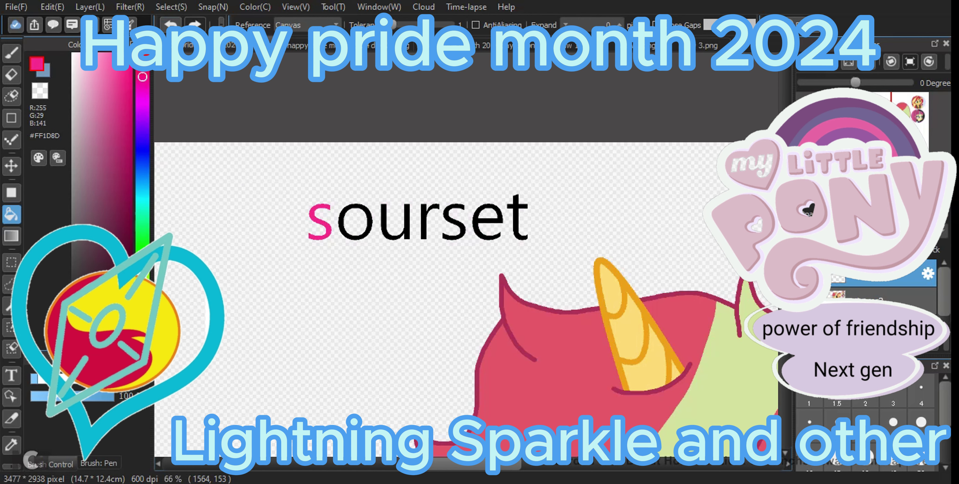
click(424, 223)
click(517, 224)
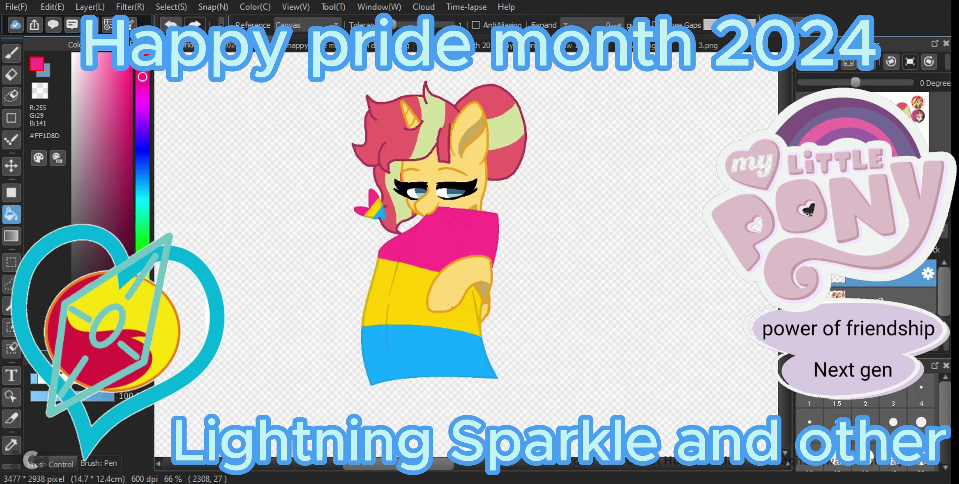
Sample yellow #FEDA00 from the blanket and fill the o and the second s of "sourset" with it.
click(11, 444)
click(428, 298)
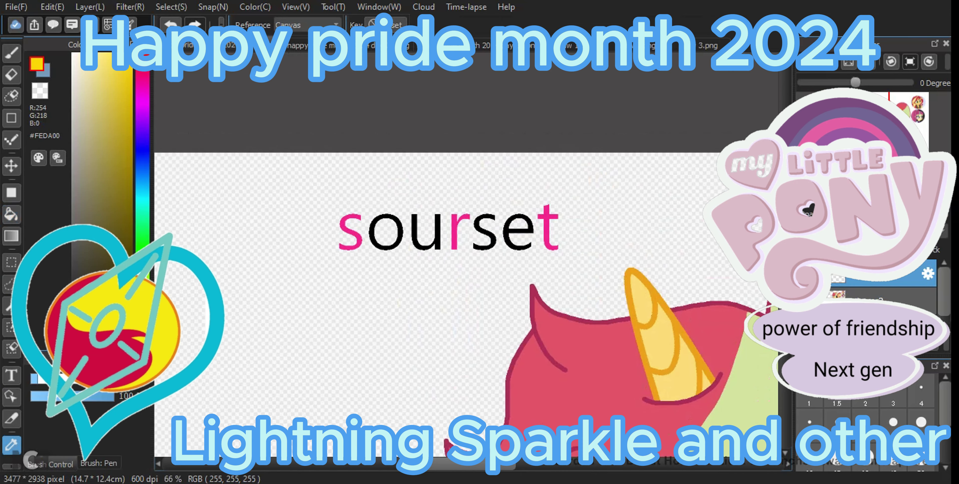
click(11, 214)
click(372, 232)
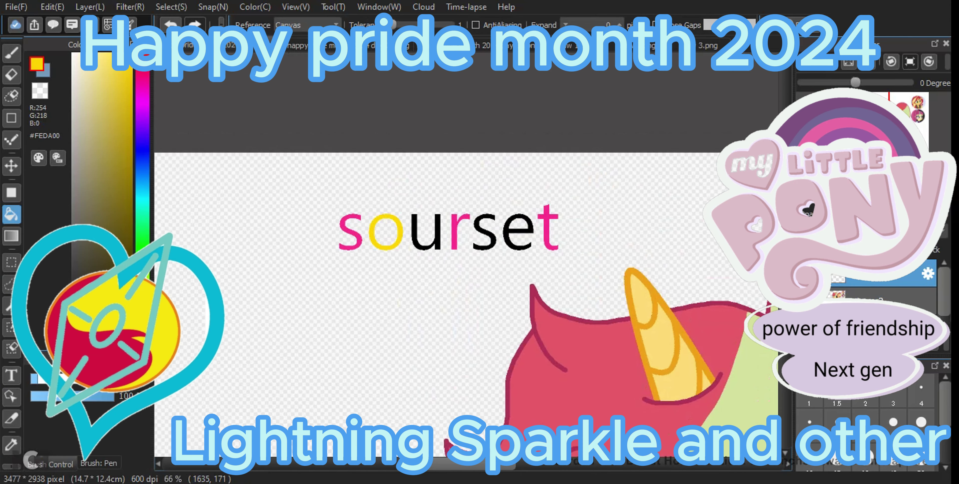
click(485, 232)
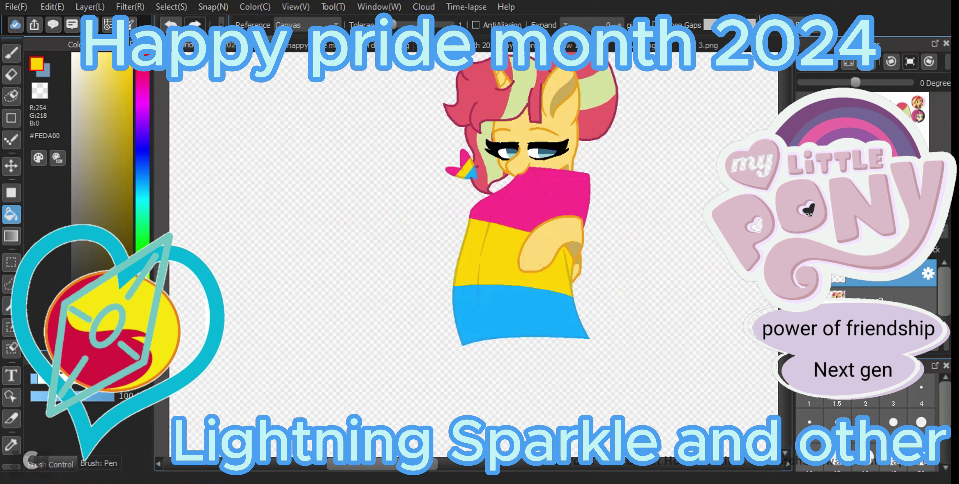
Sample blue #1BB3FF from the blanket and fill the u and the e of the coloured "sourset" with it.
click(11, 443)
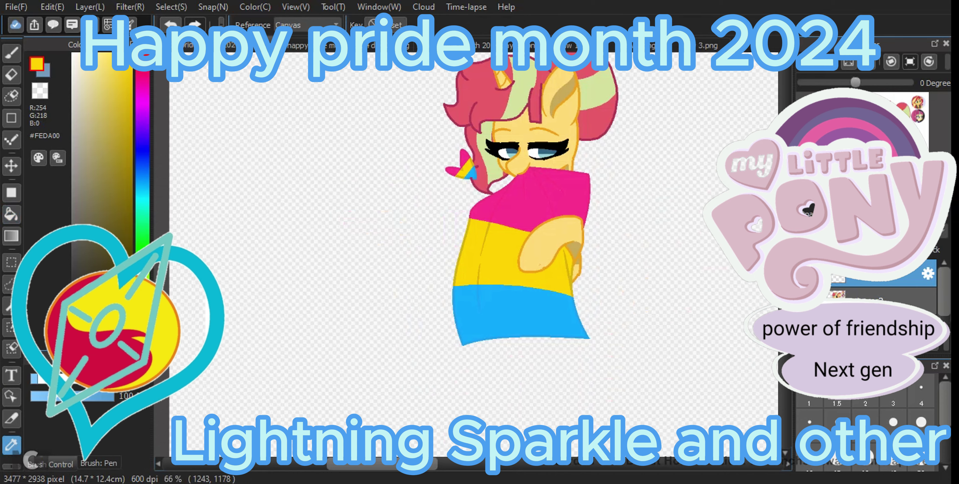
click(521, 312)
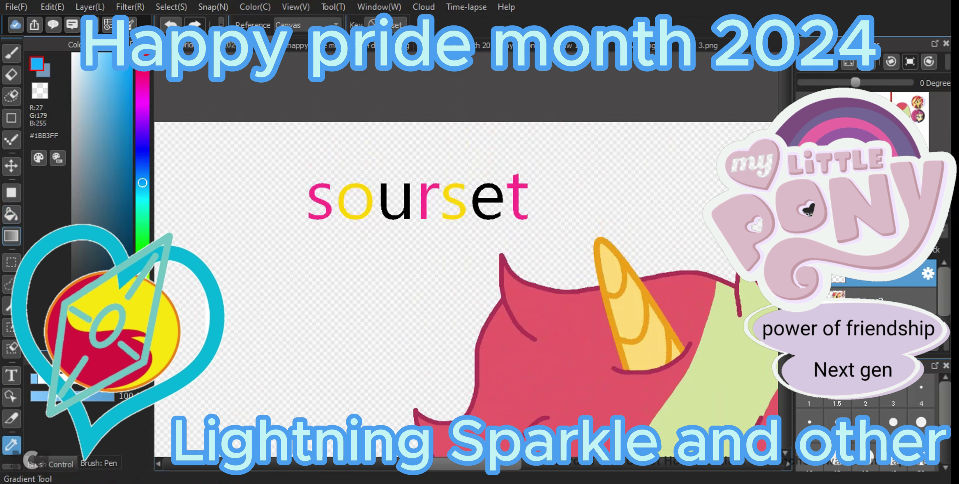
click(11, 214)
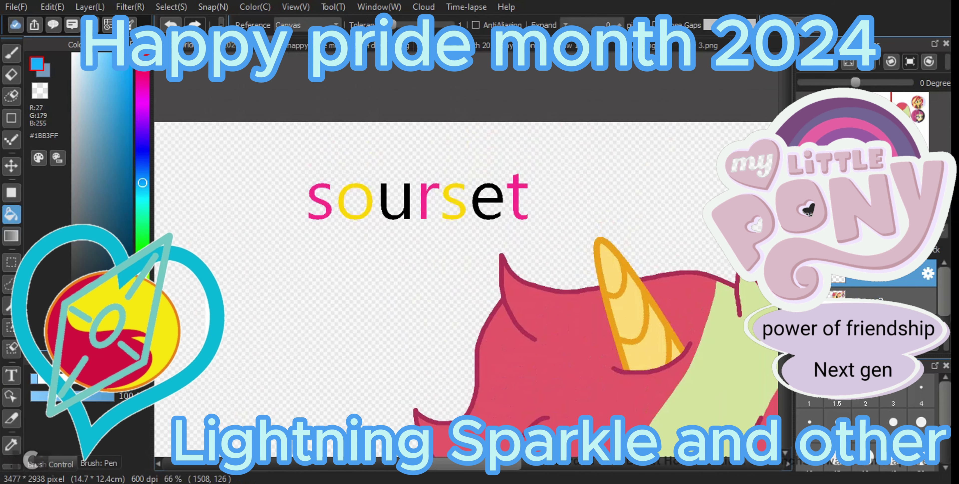
click(384, 203)
click(487, 203)
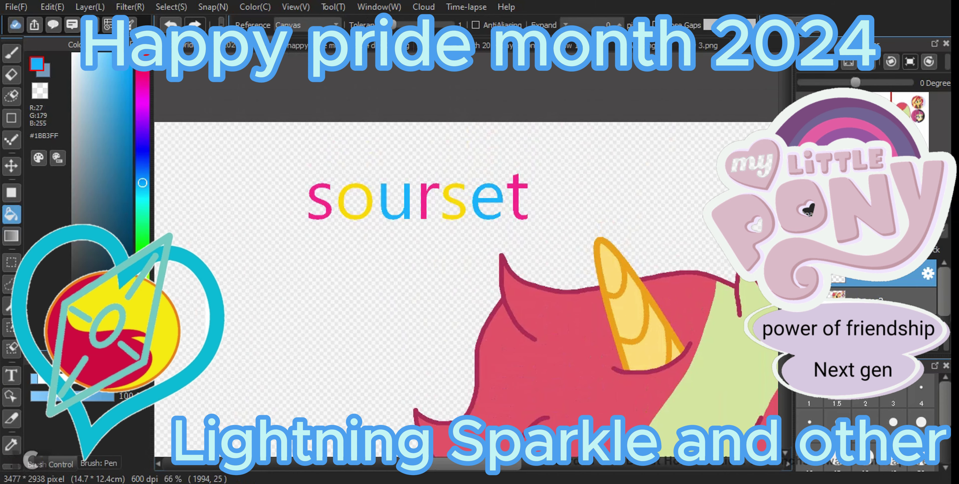
Transform the coloured name text: scale it down slightly and place it just above the wrapped pony's head.
scroll(487, 277, down, 3)
drag(454, 240, 367, 332)
click(171, 7)
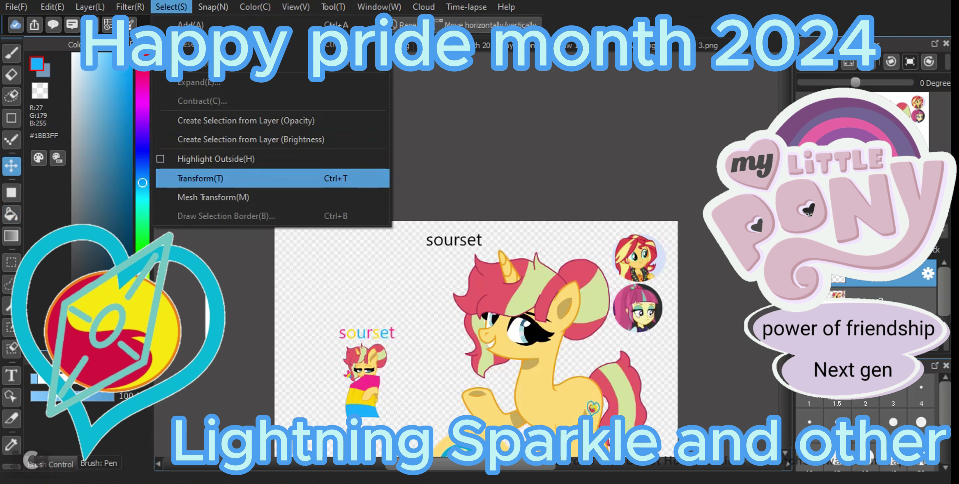
click(200, 178)
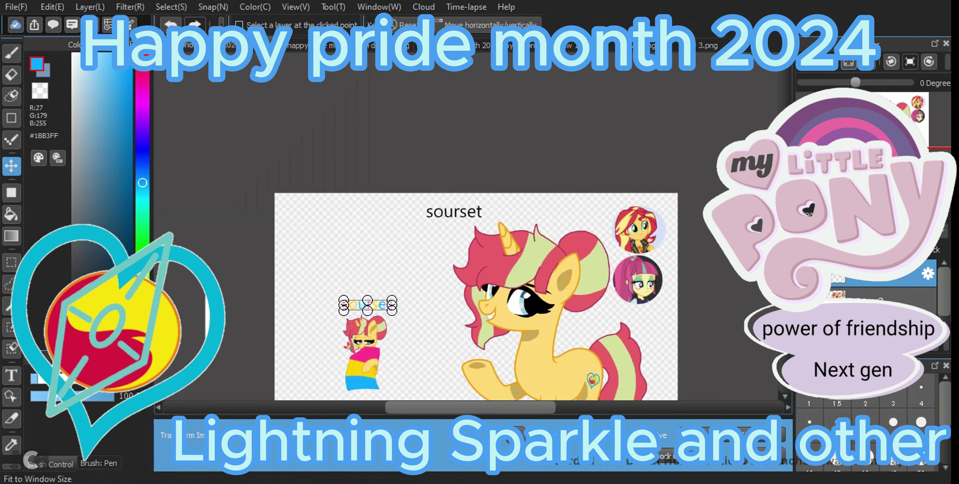
scroll(319, 330, up, 5)
scroll(501, 295, down, 1)
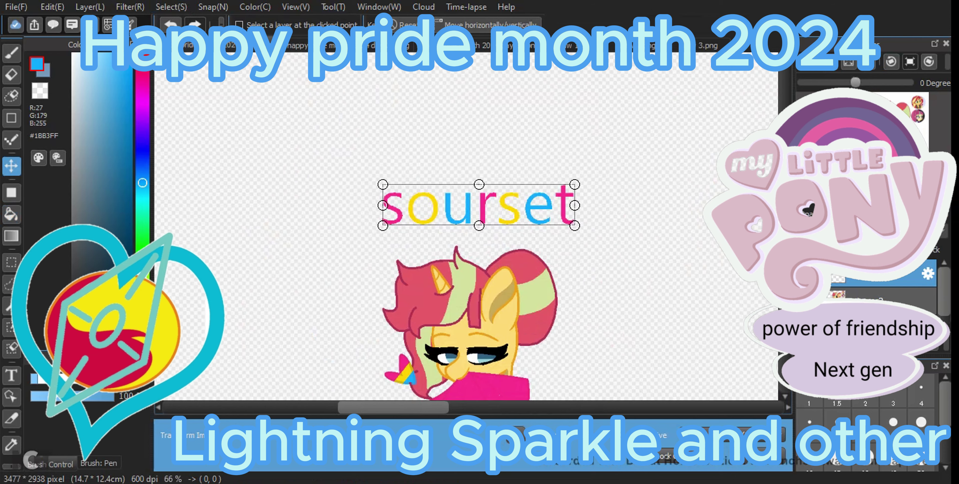
drag(479, 204, 461, 230)
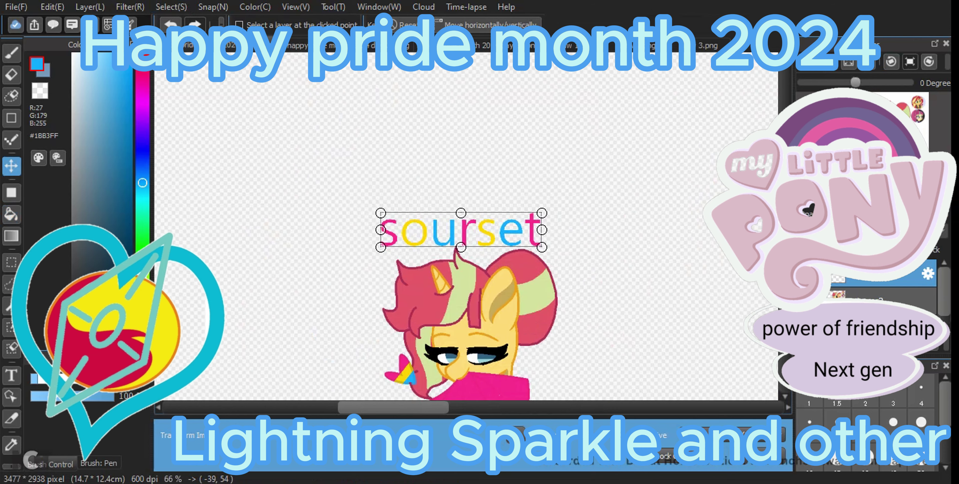
key(Return)
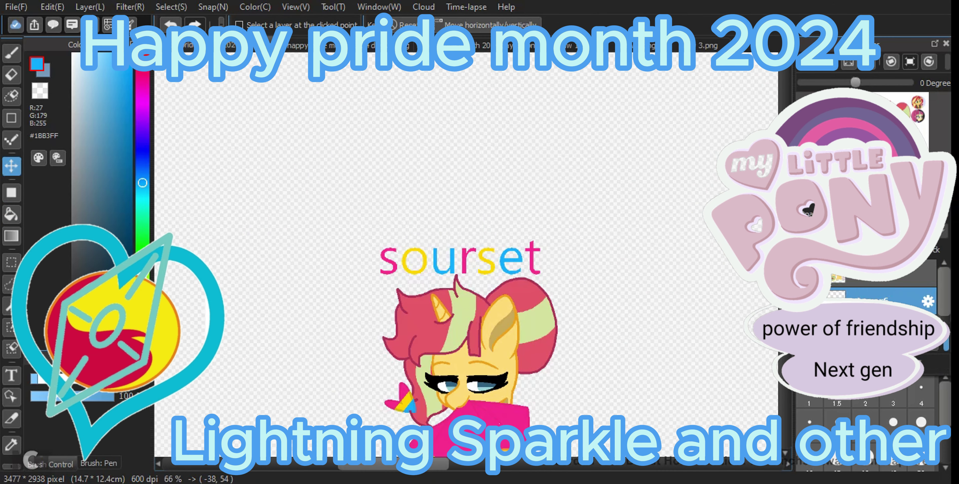
Merge the coloured name text with the wrapped pony and remove the reference artwork from the canvas.
key(Delete)
click(171, 25)
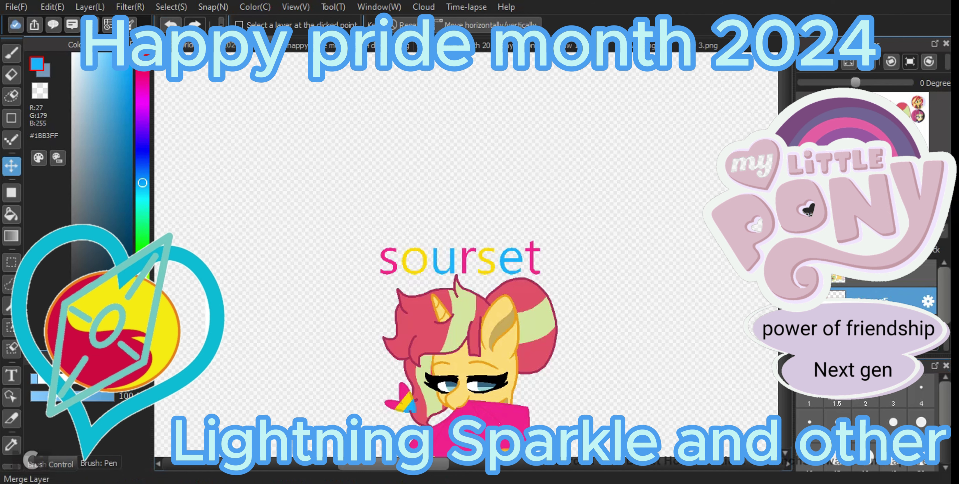
click(882, 274)
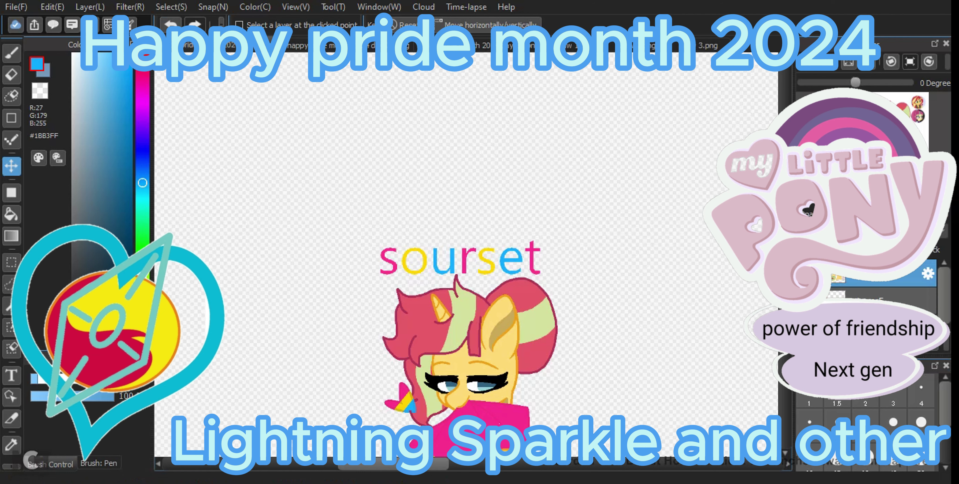
click(930, 357)
key(ctrl+minus)
key(ctrl+minus)
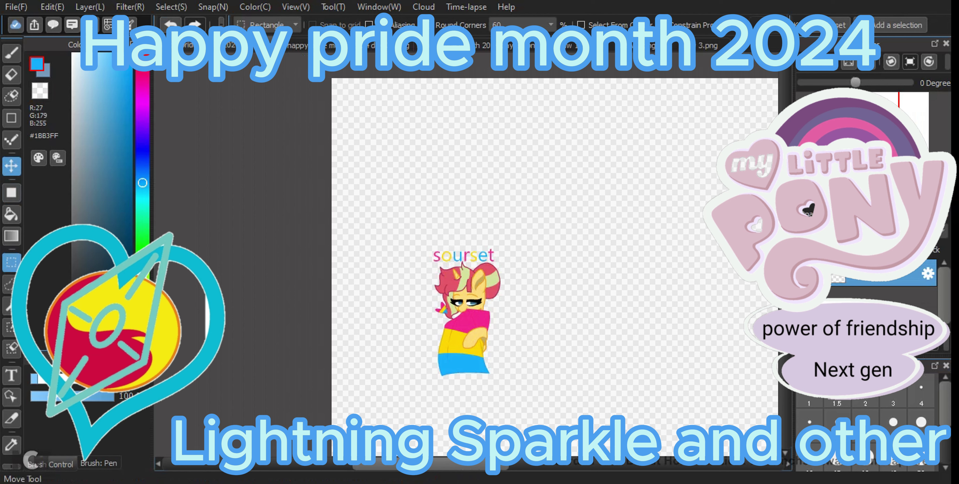
Move the drawing into the canvas's upper-left corner and crop the canvas to a rectangular selection around it.
mouse_move(465, 313)
mouse_down()
mouse_move(414, 209)
mouse_move(367, 145)
mouse_up()
click(11, 262)
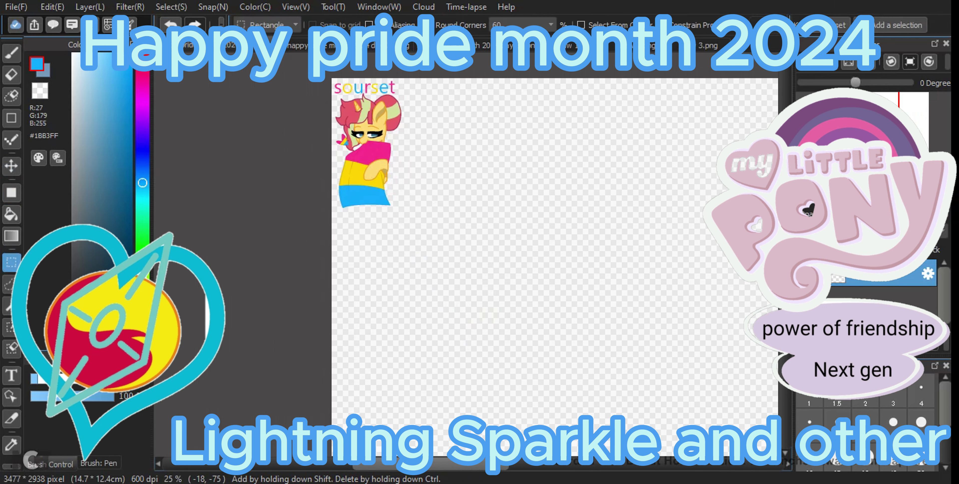
drag(329, 67, 404, 210)
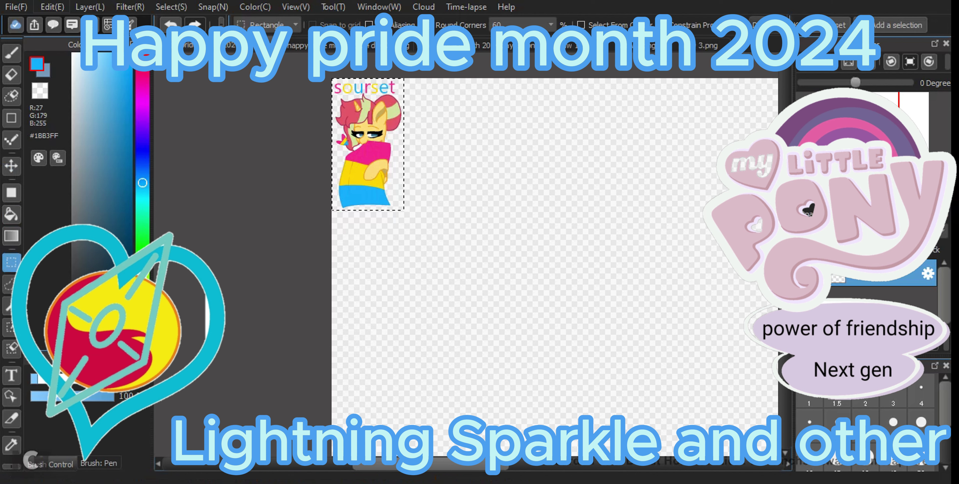
click(53, 6)
click(75, 121)
click(552, 257)
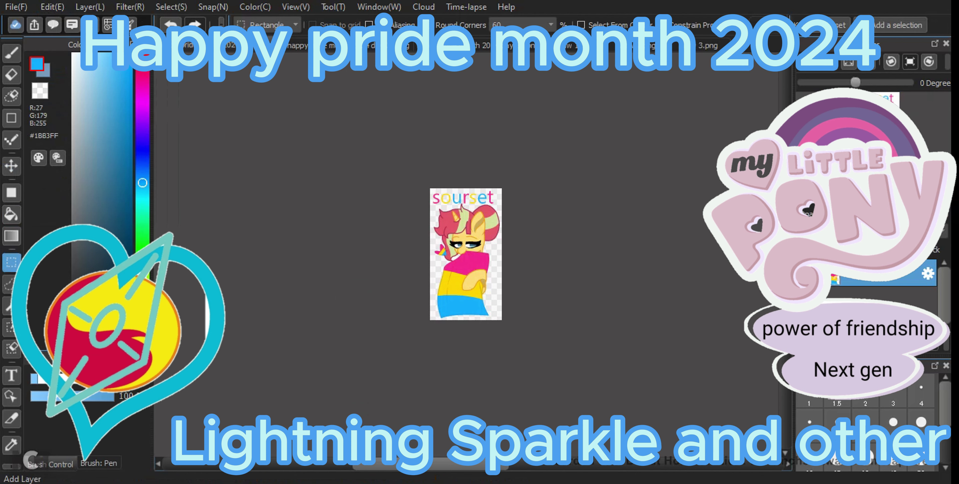
Fill a layer beneath the drawing with white #FFFFFF as the background and merge the two layers.
click(882, 301)
click(73, 54)
click(11, 192)
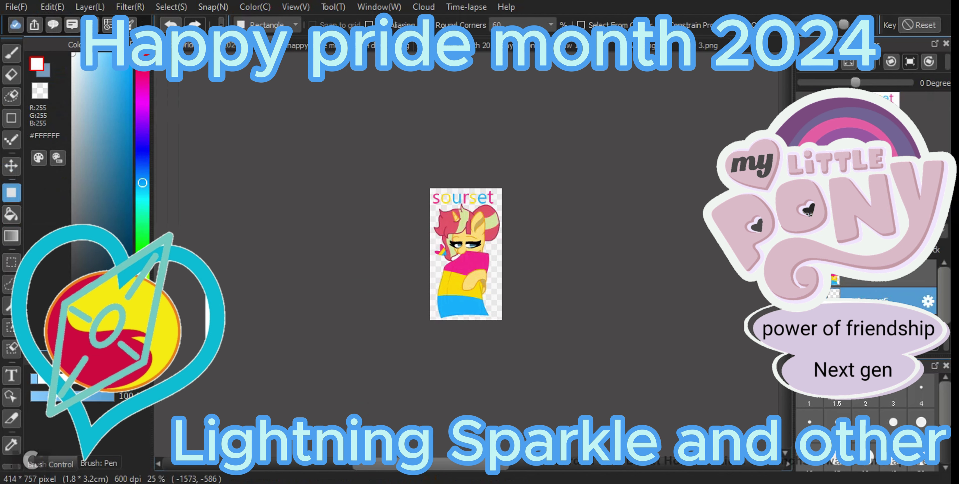
click(495, 290)
click(838, 346)
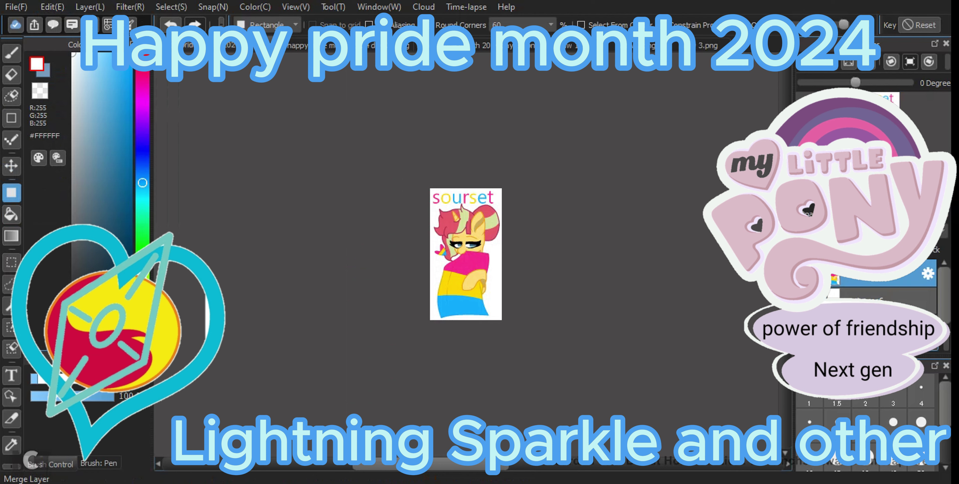
Sample the dark blue #356580 from the upper part of the pony's iris as the foreground colour.
click(812, 61)
click(812, 61)
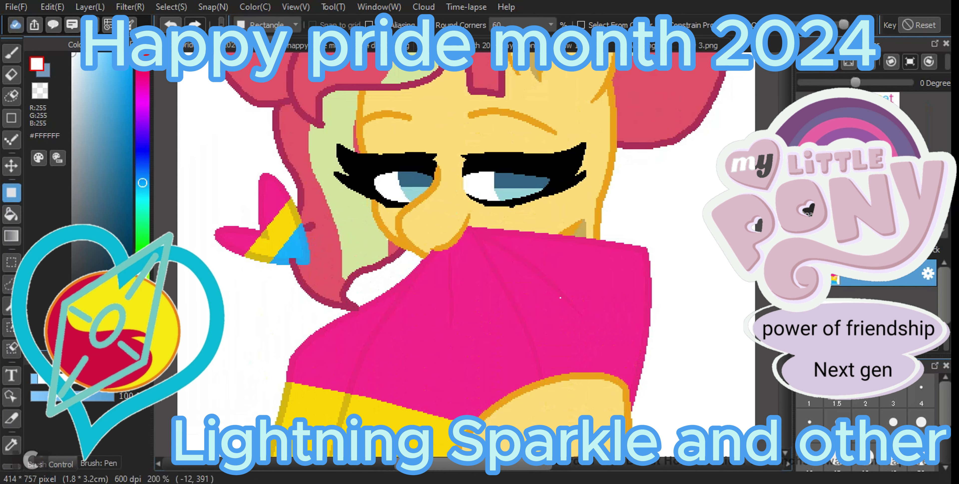
click(12, 444)
click(514, 188)
click(521, 181)
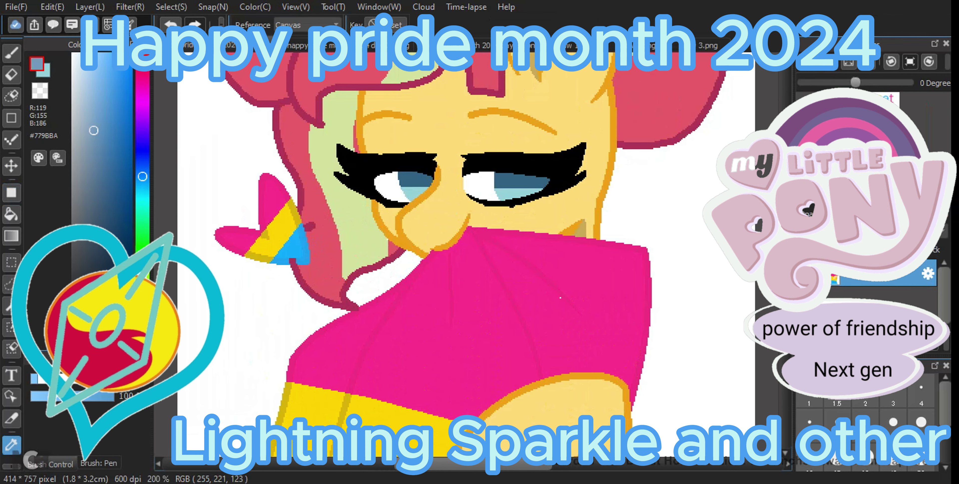
click(518, 181)
Select both blue tones of the pony's left-hand iris, apply a vertical Foreground-Background gradient, and clear the selection.
click(9, 306)
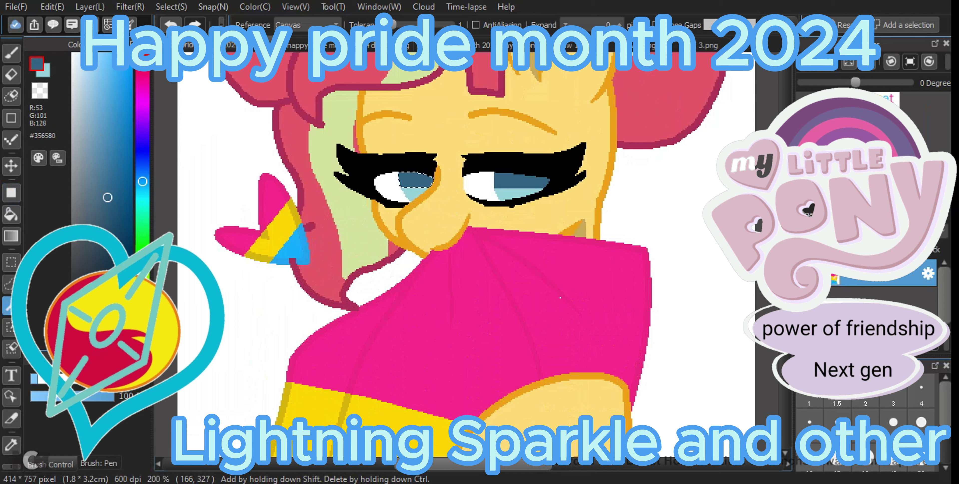
click(907, 25)
click(414, 192)
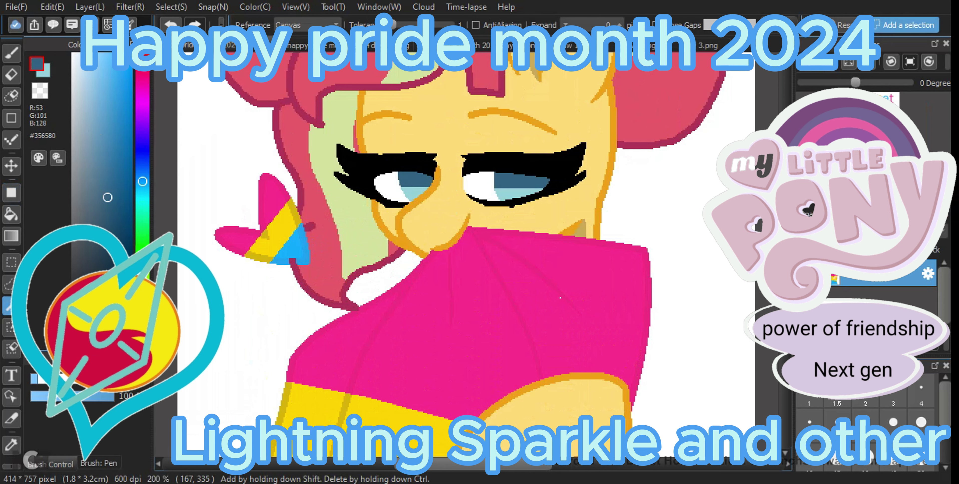
click(171, 25)
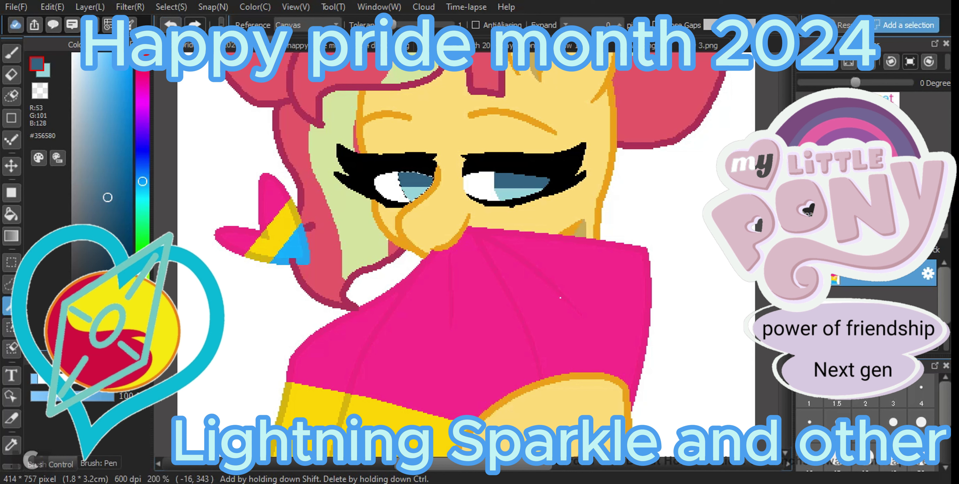
click(11, 235)
drag(413, 172, 413, 201)
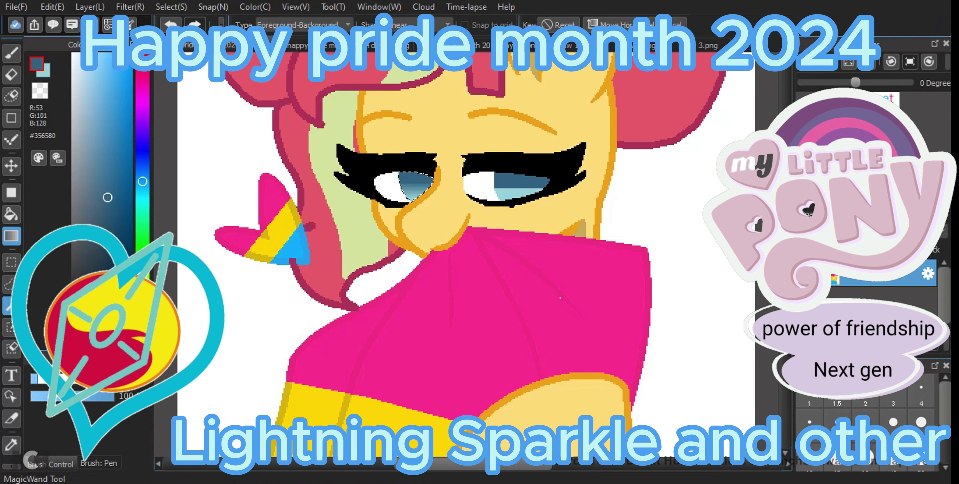
click(12, 306)
key(ctrl+d)
Apply the same vertical Foreground-Background gradient to both blue tones of the right-hand iris and clear the selection.
click(906, 25)
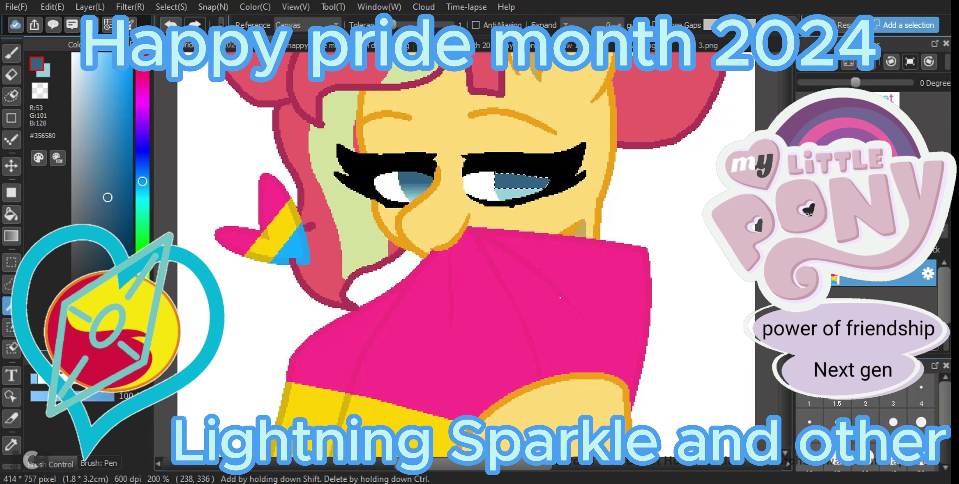
click(521, 182)
click(11, 235)
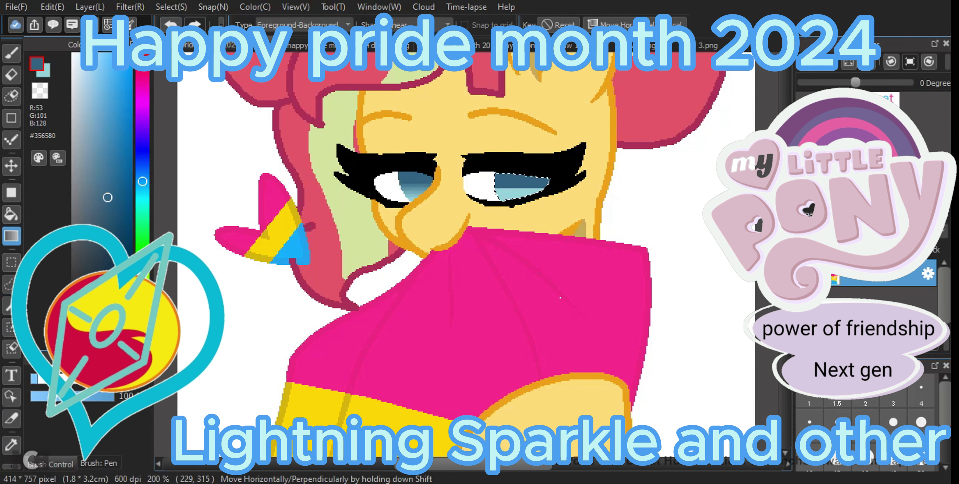
drag(511, 175, 511, 201)
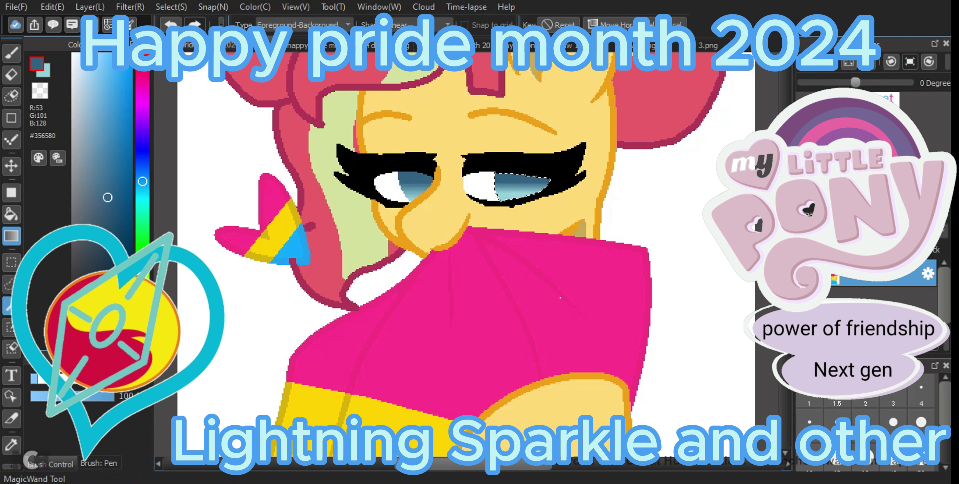
click(12, 305)
key(ctrl+d)
Sample blue #23A6EB from the blue section of the flag-coloured ornament beside the mane for brush touch-ups.
click(11, 444)
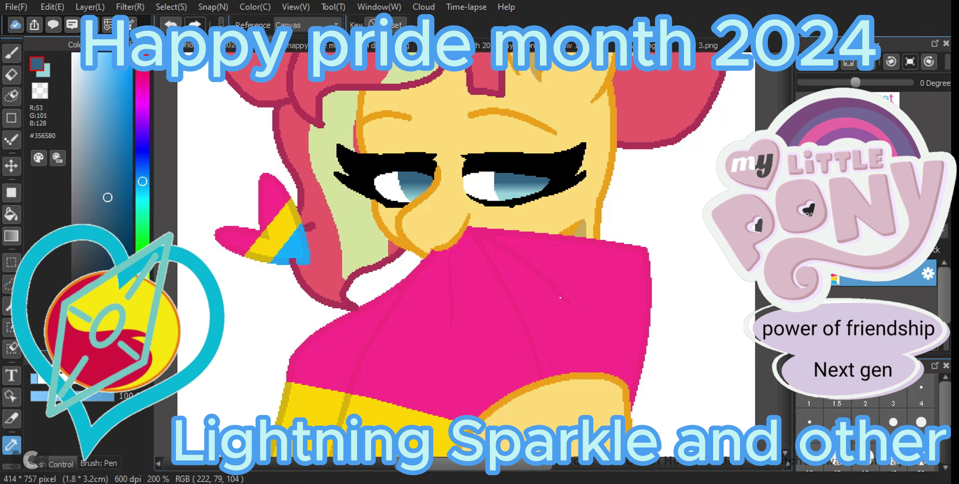
click(293, 261)
key(b)
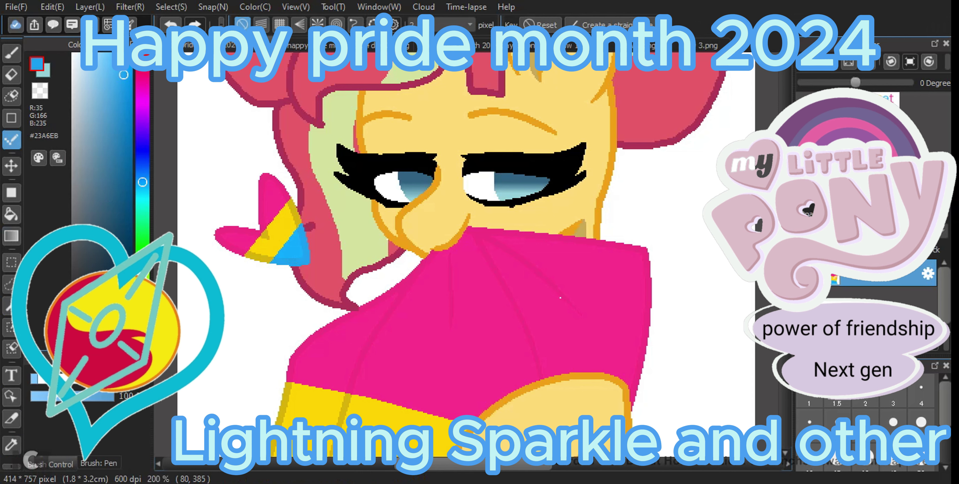
key(ctrl+0)
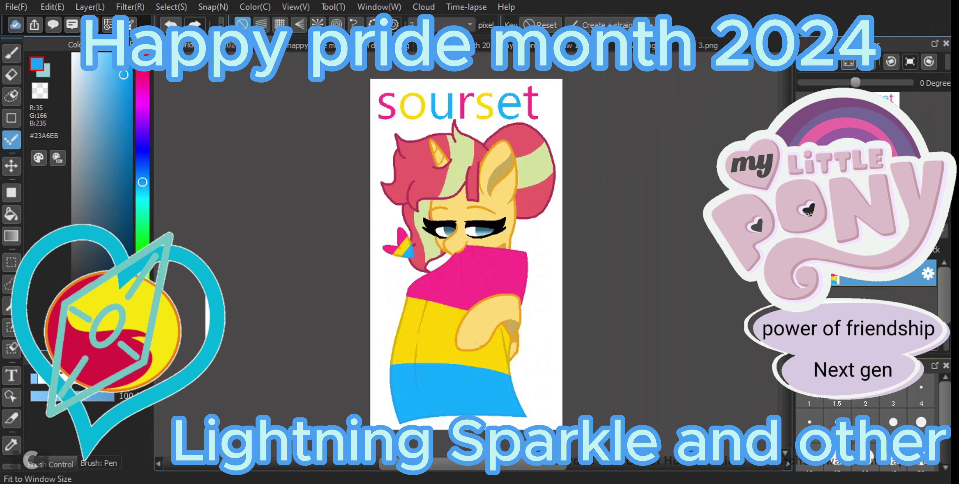